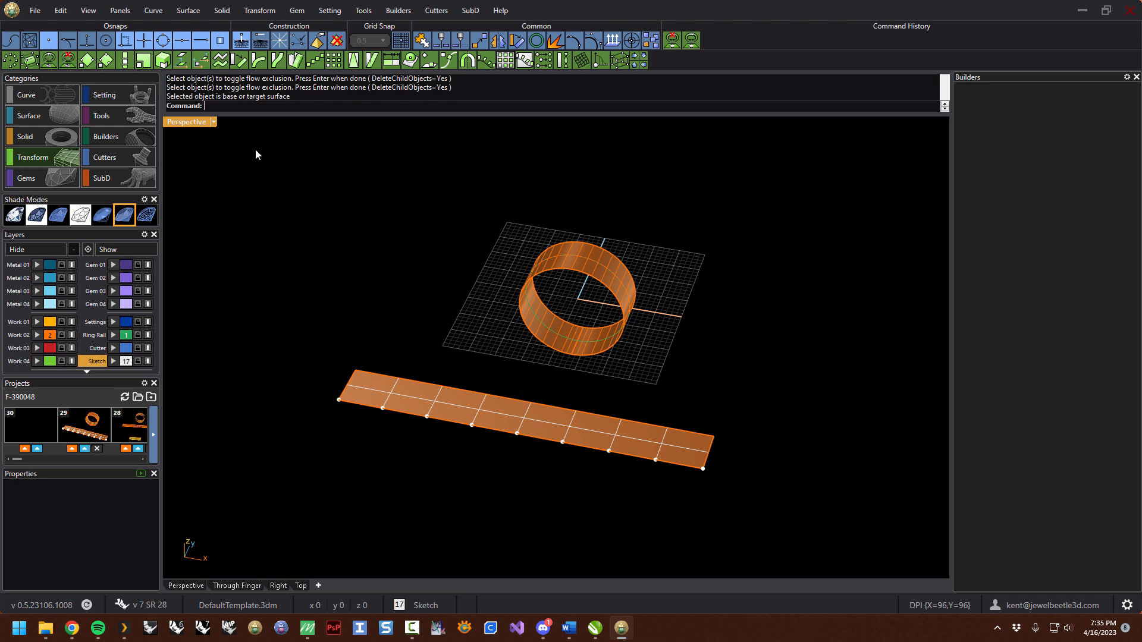
# Create an AutoFlow with the flat strip as base surface and the inside of the ring band as target surface.
pyautogui.click(48, 60)
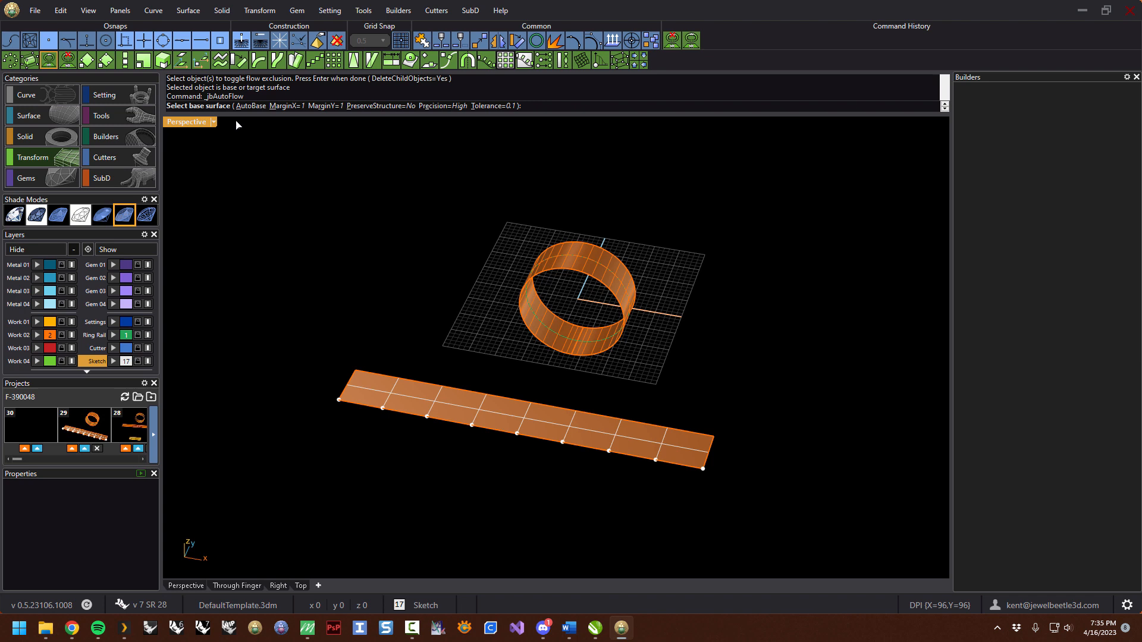
pyautogui.click(363, 406)
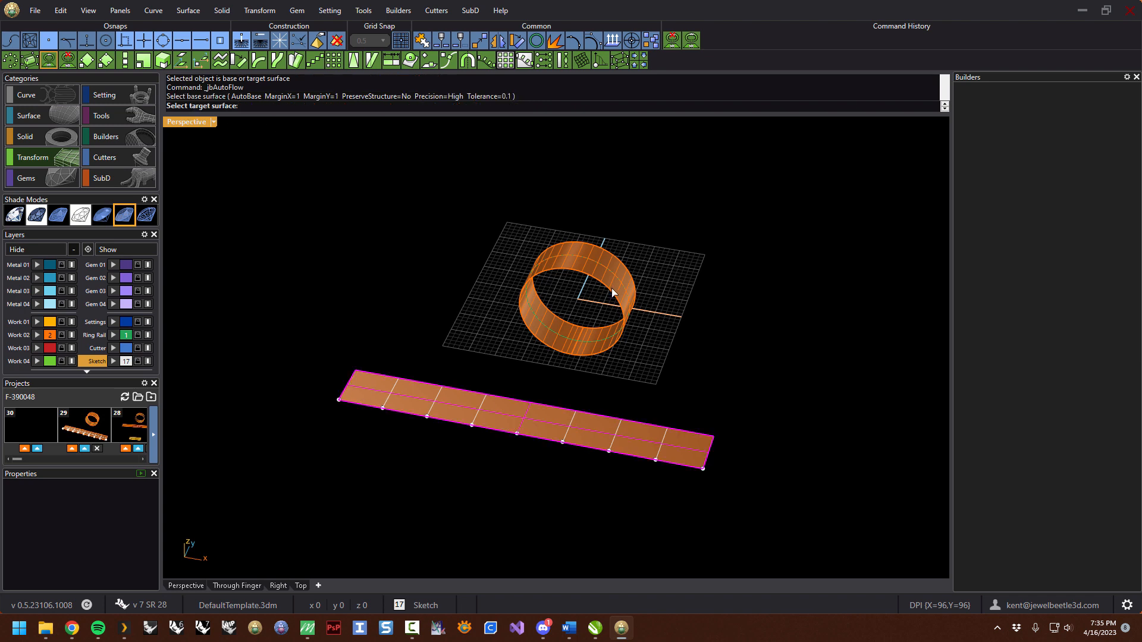
pyautogui.click(584, 263)
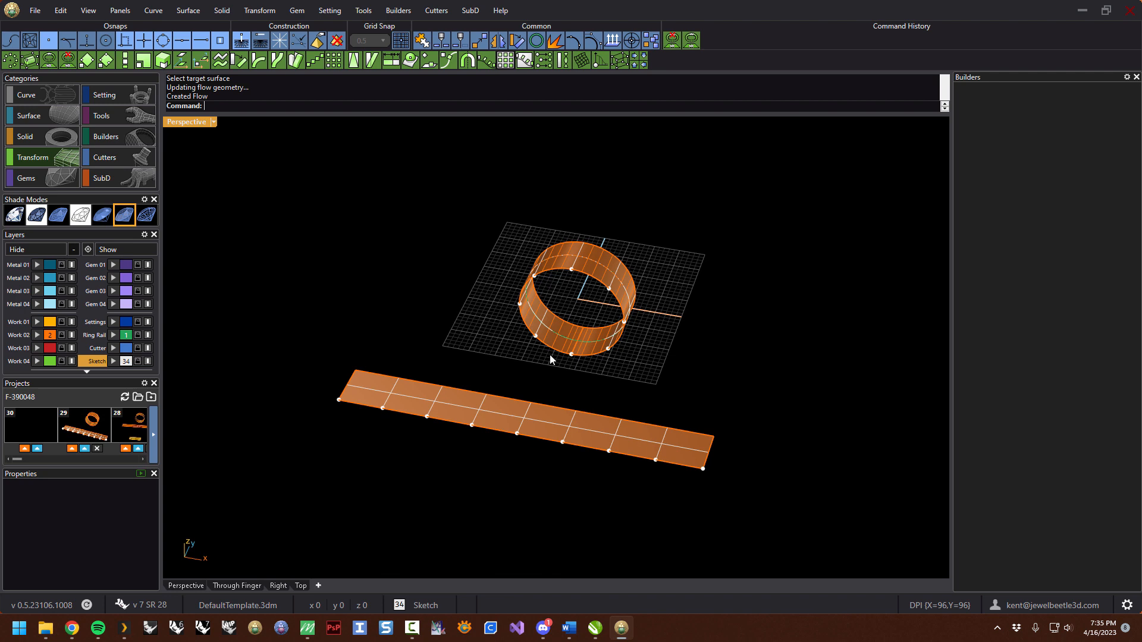
# Exclude the strip's cross curves and edge points from the flow with DeleteChildObjects set to Yes, trying to include the lengthwise centre curve.
pyautogui.click(68, 60)
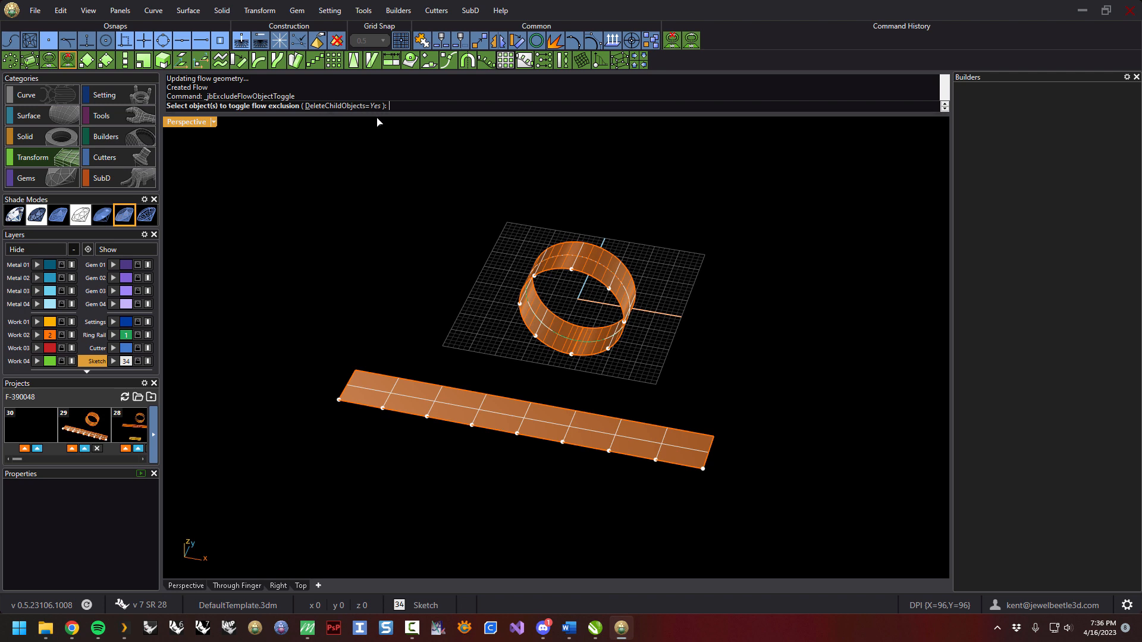
pyautogui.click(396, 387)
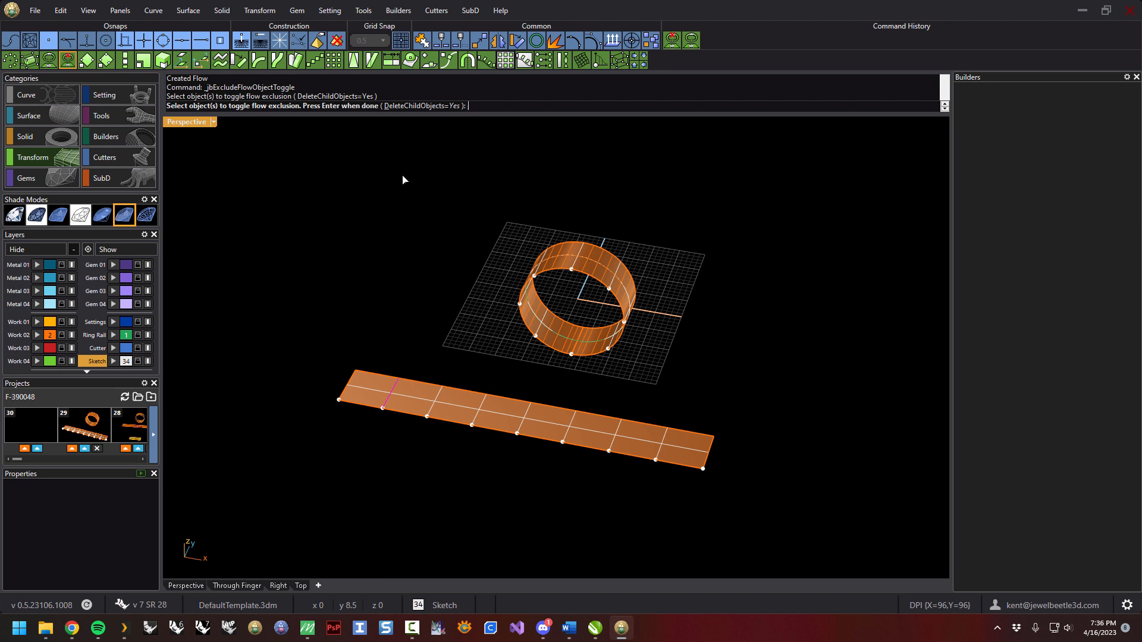
pyautogui.click(440, 398)
pyautogui.click(485, 423)
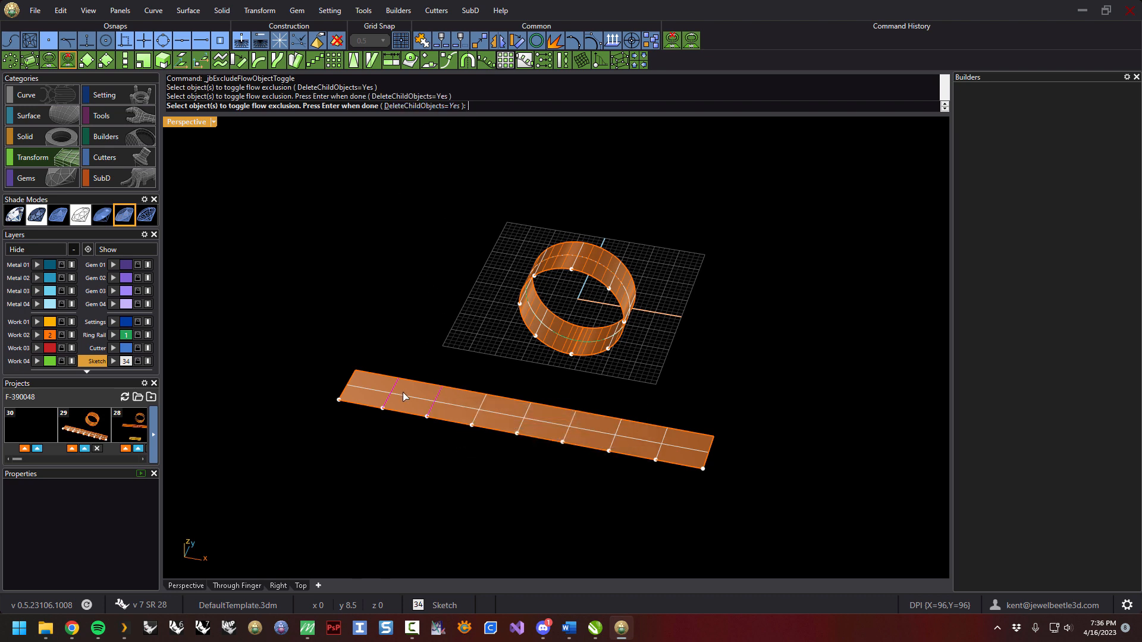
pyautogui.moveTo(395, 497); pyautogui.dragTo(808, 389)
pyautogui.moveTo(307, 433); pyautogui.dragTo(404, 351)
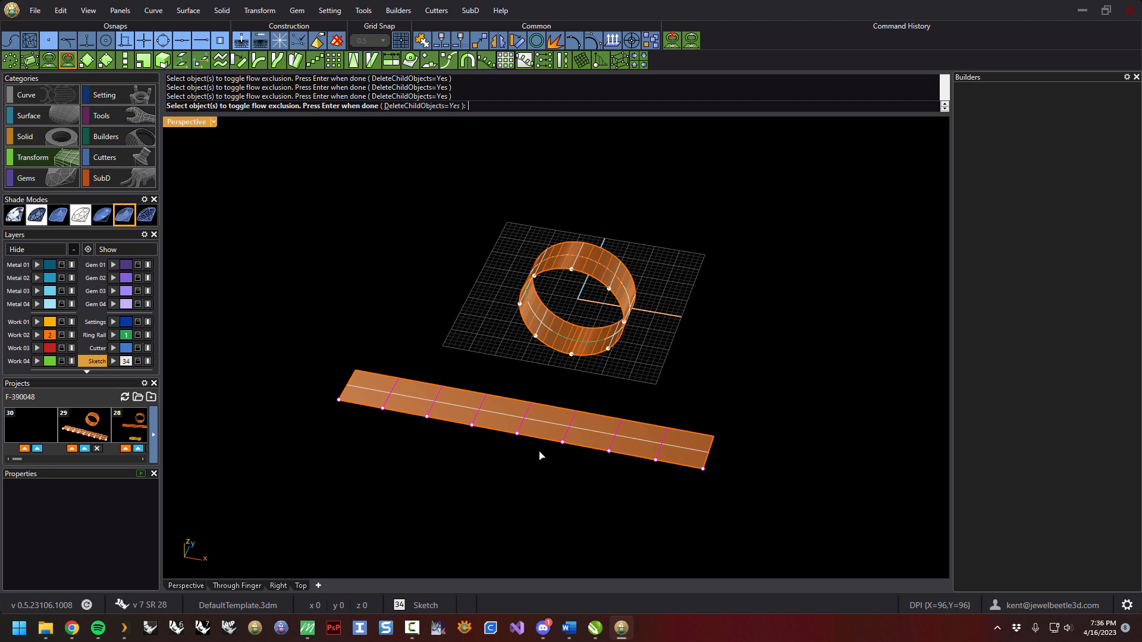
pyautogui.click(684, 449)
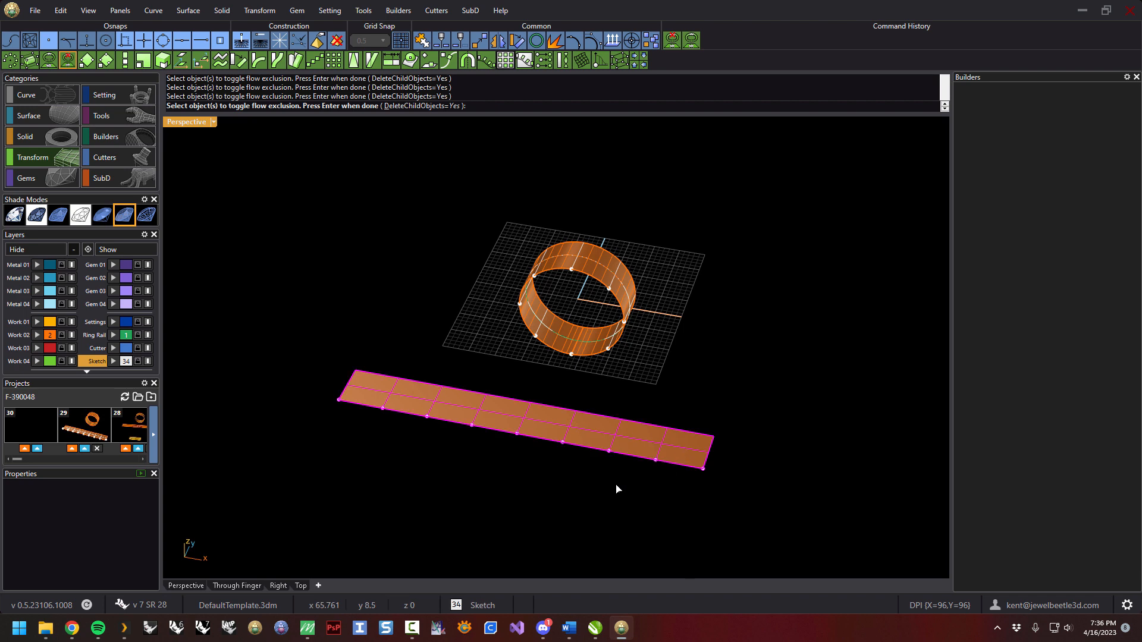
pyautogui.press('Return')
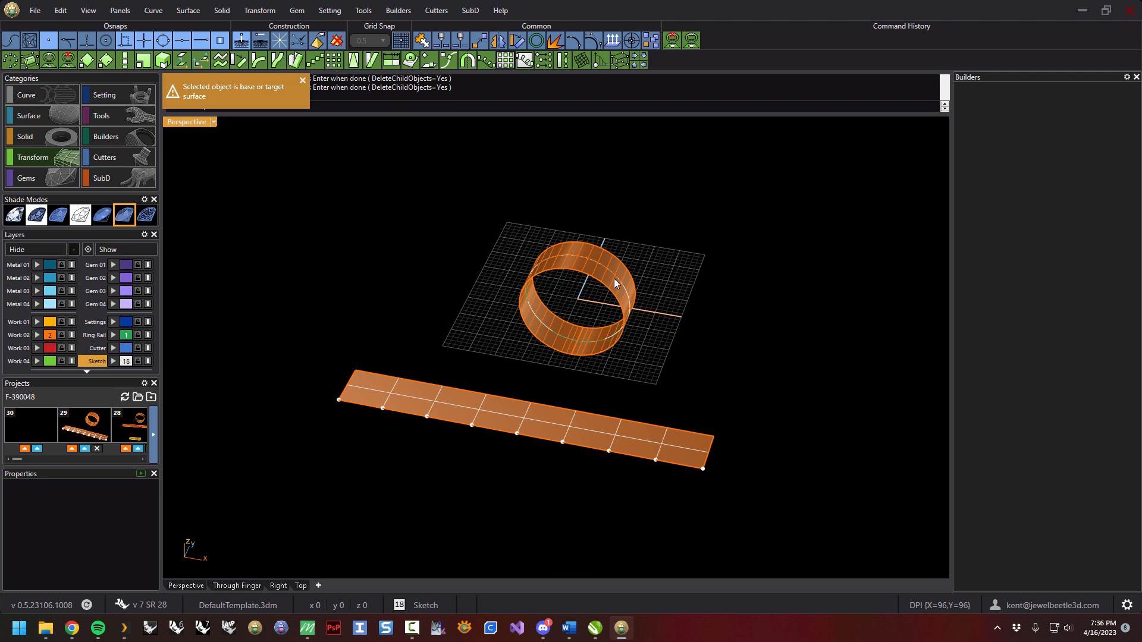
# Try moving the cross curve at the strip's middle along the strip, and undo the move.
pyautogui.click(527, 409)
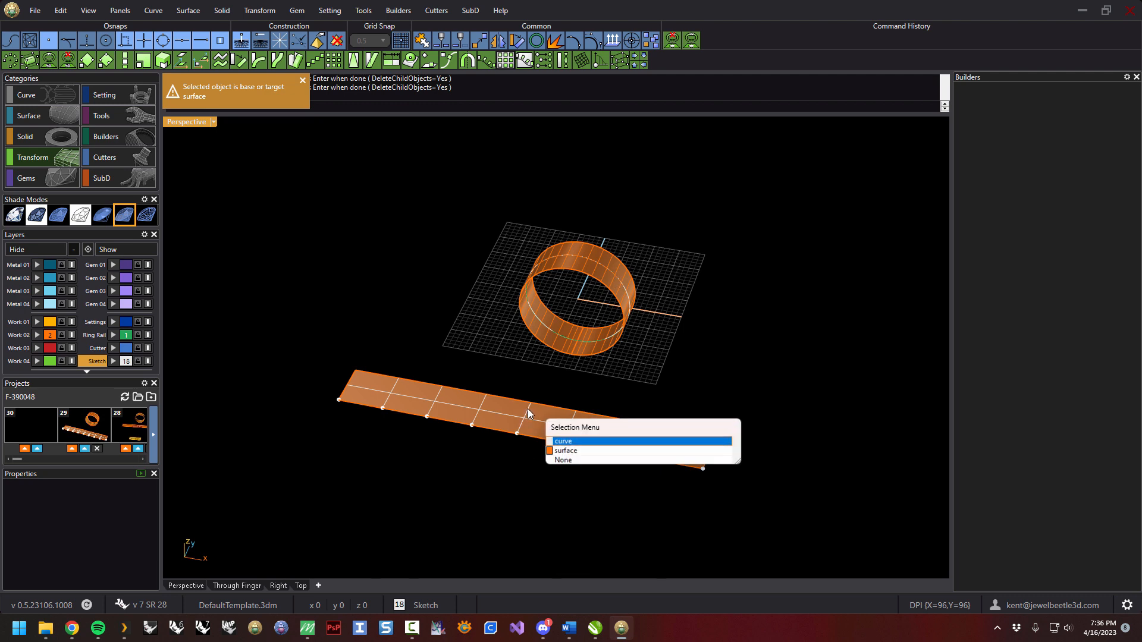
pyautogui.click(559, 442)
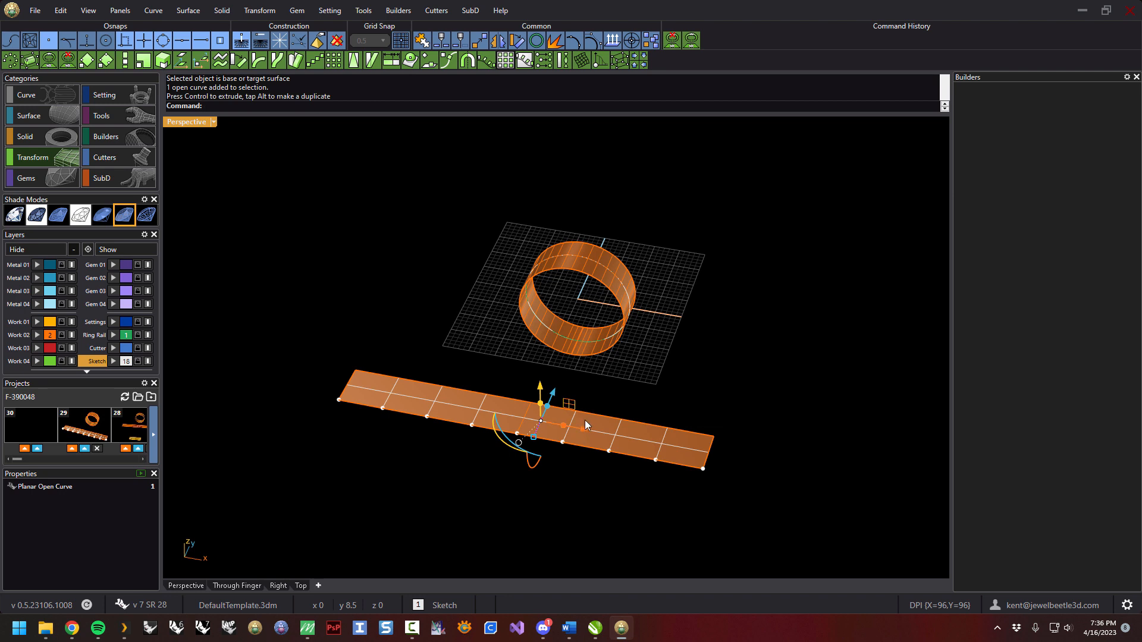
pyautogui.hotkey('ctrl', 'z')
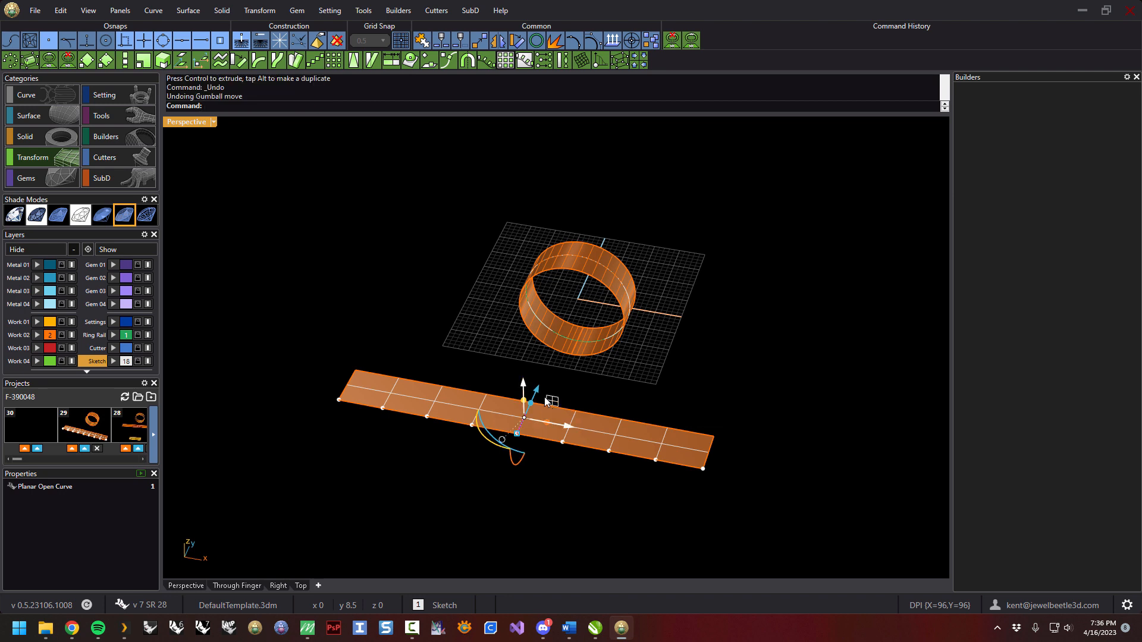
# Cut the strip's middle cross curve and the adjacent one with their edge points, and paste them back in place.
pyautogui.moveTo(472, 377); pyautogui.dragTo(587, 465)
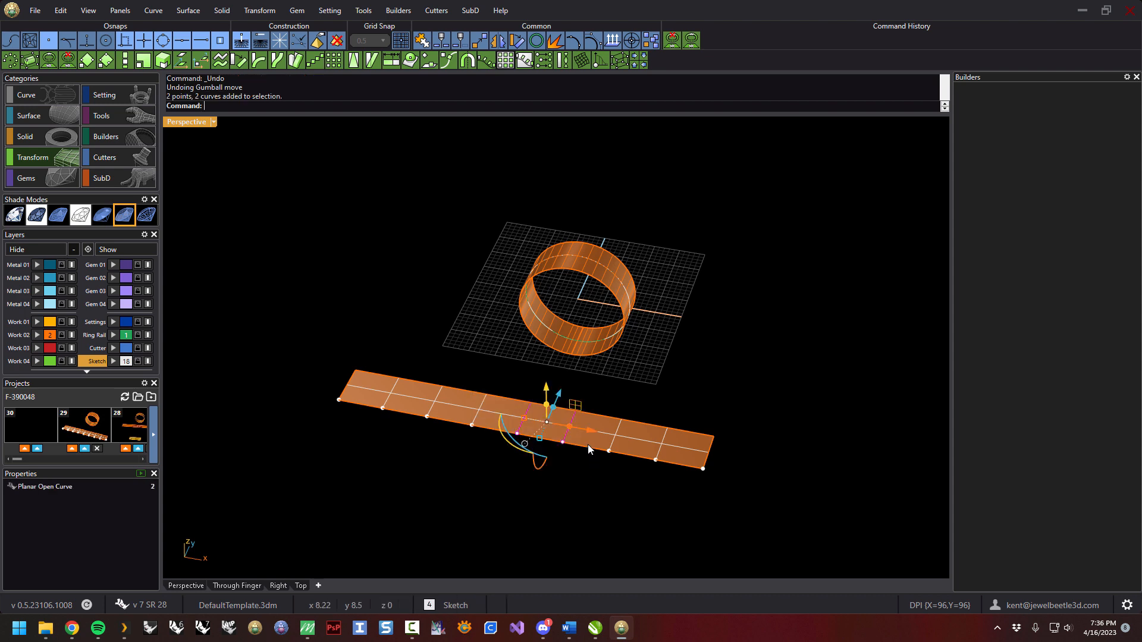
pyautogui.hotkey('ctrl', 'x')
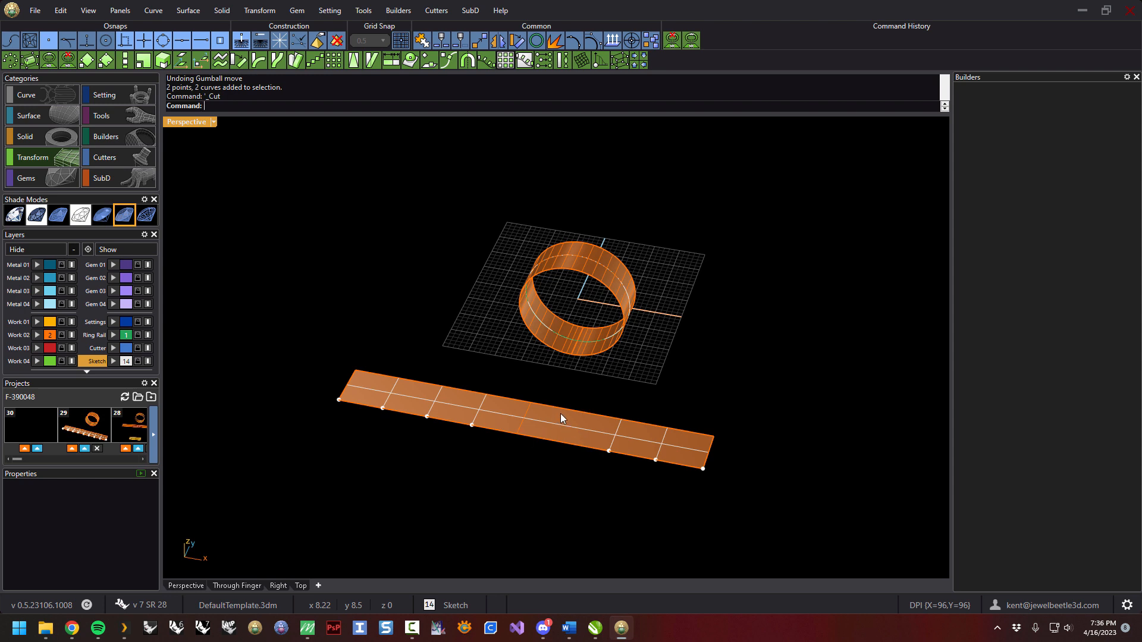
pyautogui.hotkey('ctrl', 'v')
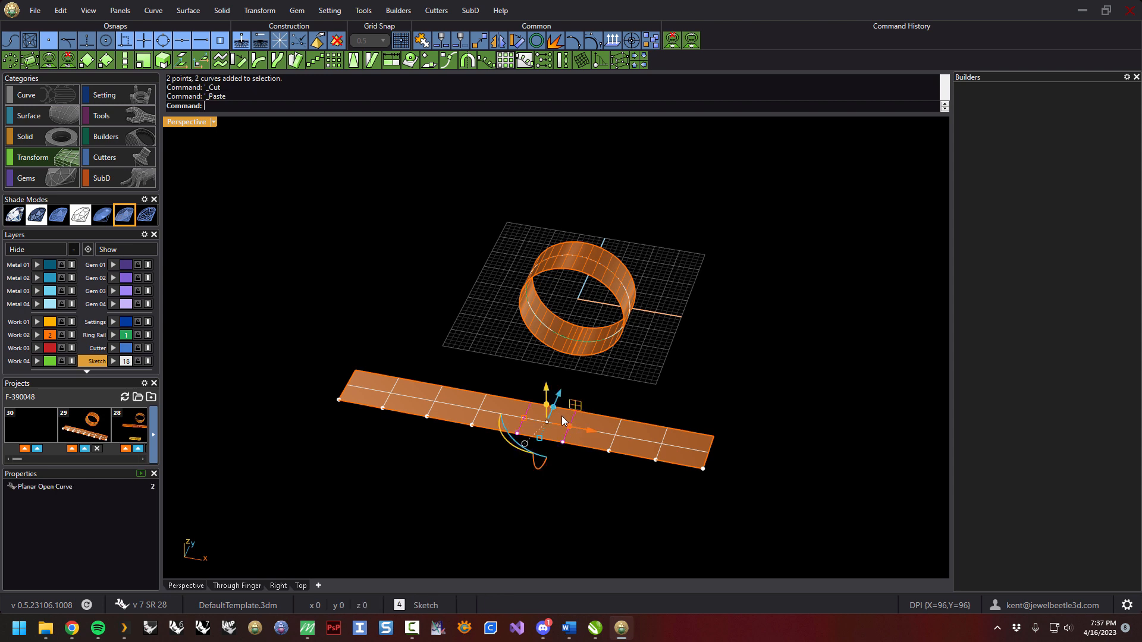
pyautogui.click(620, 385)
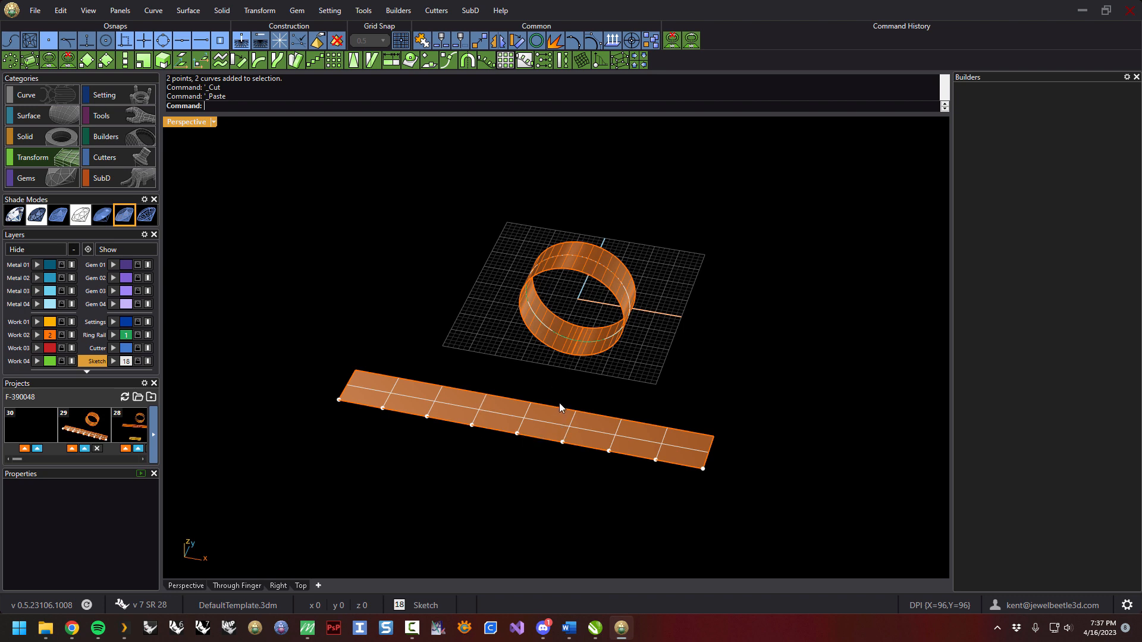
# Exclude the strip's lengthwise centre curve from the flow with DeleteChildObjects set to Yes.
pyautogui.moveTo(568, 371); pyautogui.dragTo(564, 400, button='right')
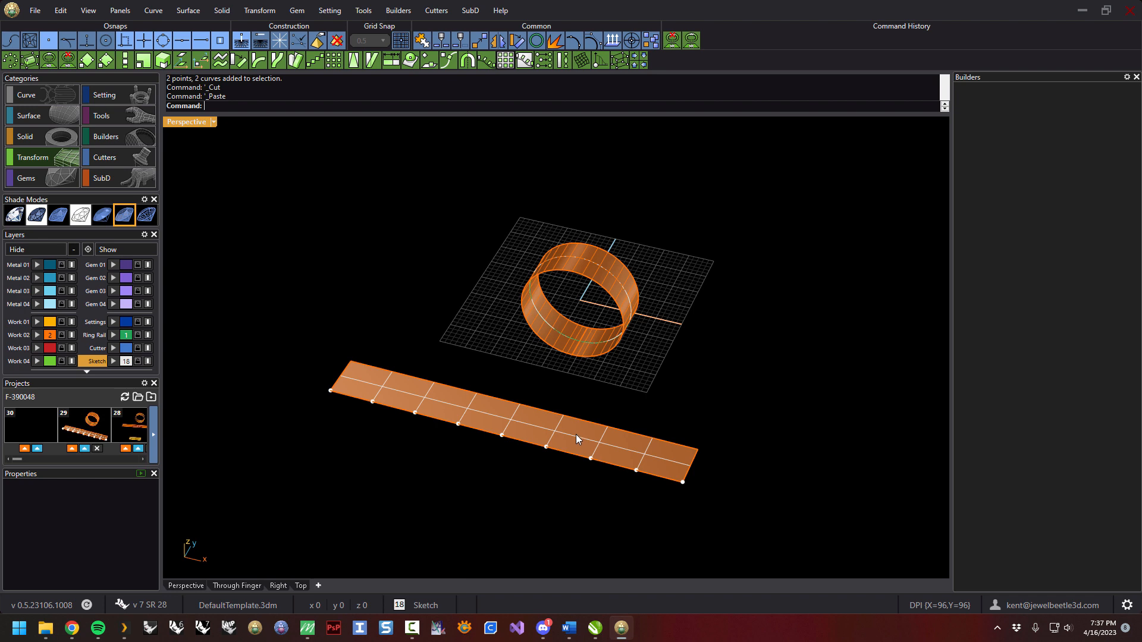
pyautogui.click(67, 60)
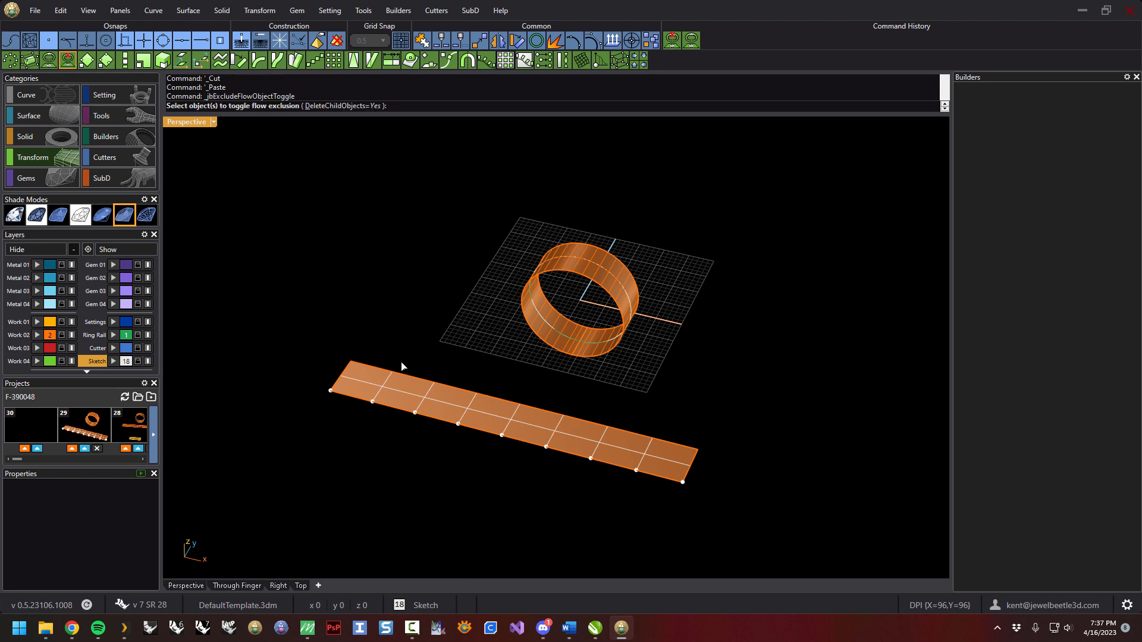
pyautogui.click(402, 390)
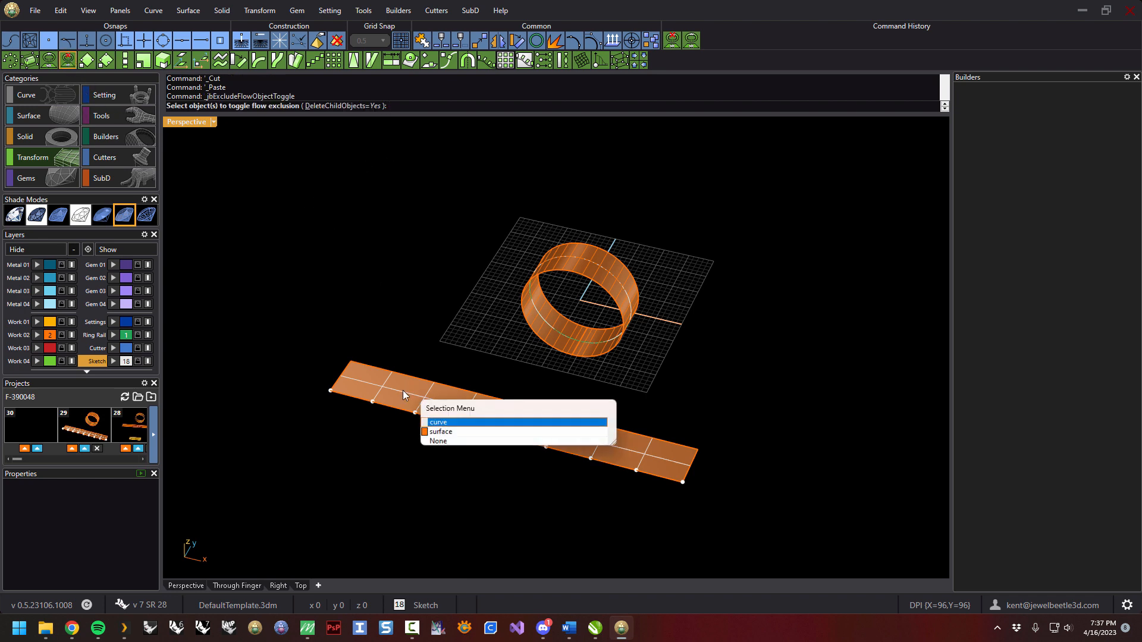
pyautogui.click(438, 418)
pyautogui.press('Return')
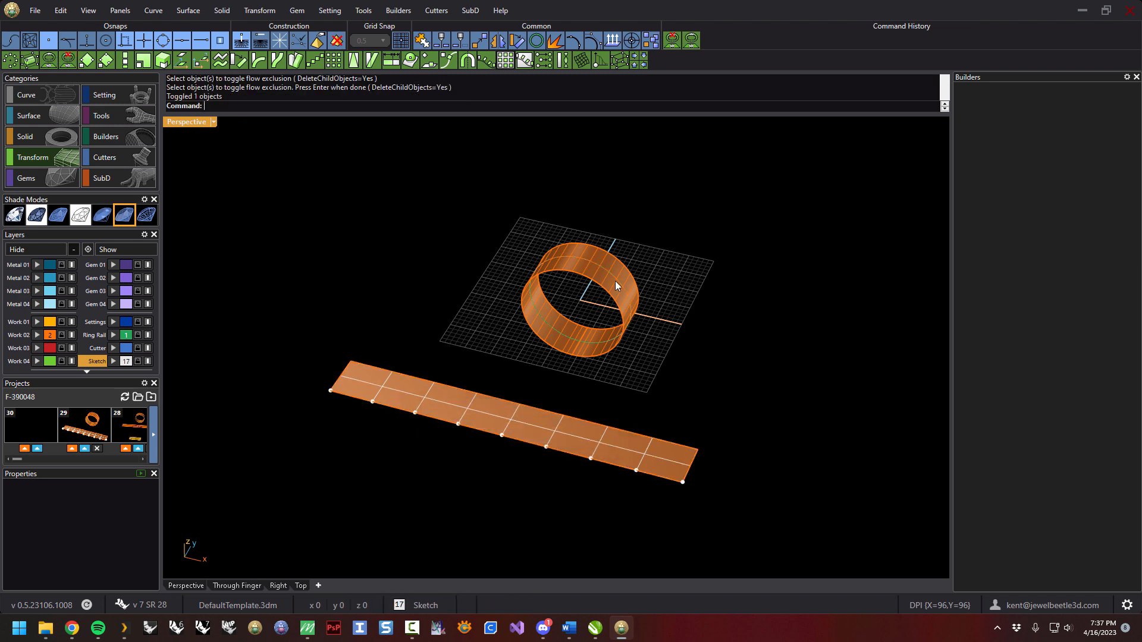
# Start a new file, import project version 29 into it, and deselect the imported objects.
pyautogui.moveTo(678, 413)
pyautogui.mouseDown(button='right')
pyautogui.moveTo(731, 273)
pyautogui.moveTo(651, 317)
pyautogui.moveTo(672, 407)
pyautogui.moveTo(664, 399)
pyautogui.mouseUp(button='right')
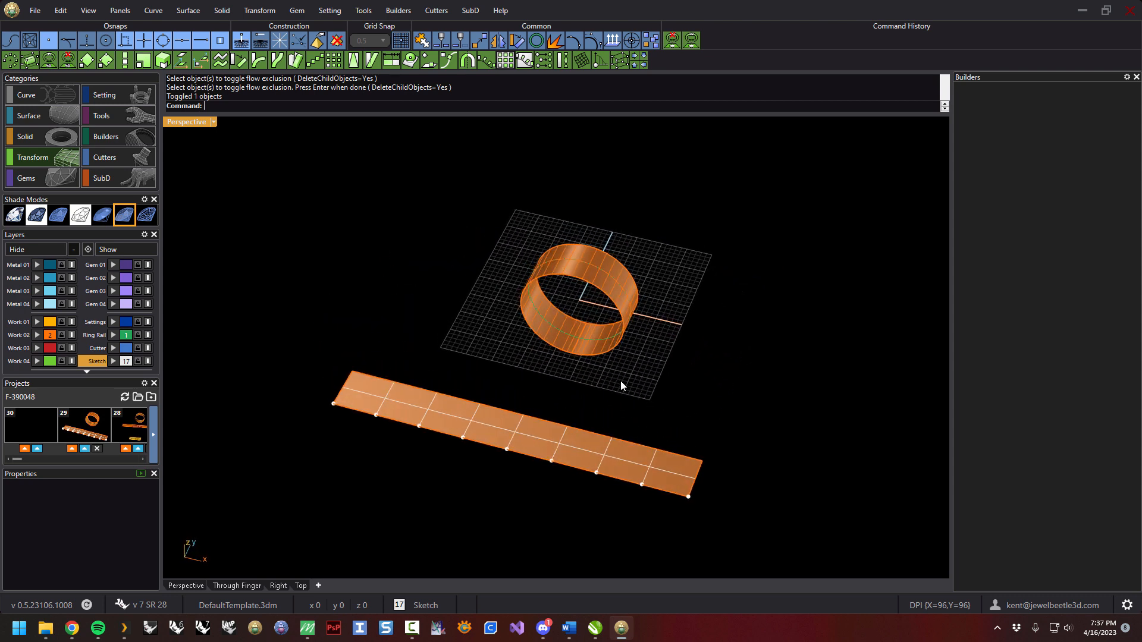
pyautogui.click(35, 10)
pyautogui.click(53, 24)
pyautogui.click(573, 324)
pyautogui.click(83, 448)
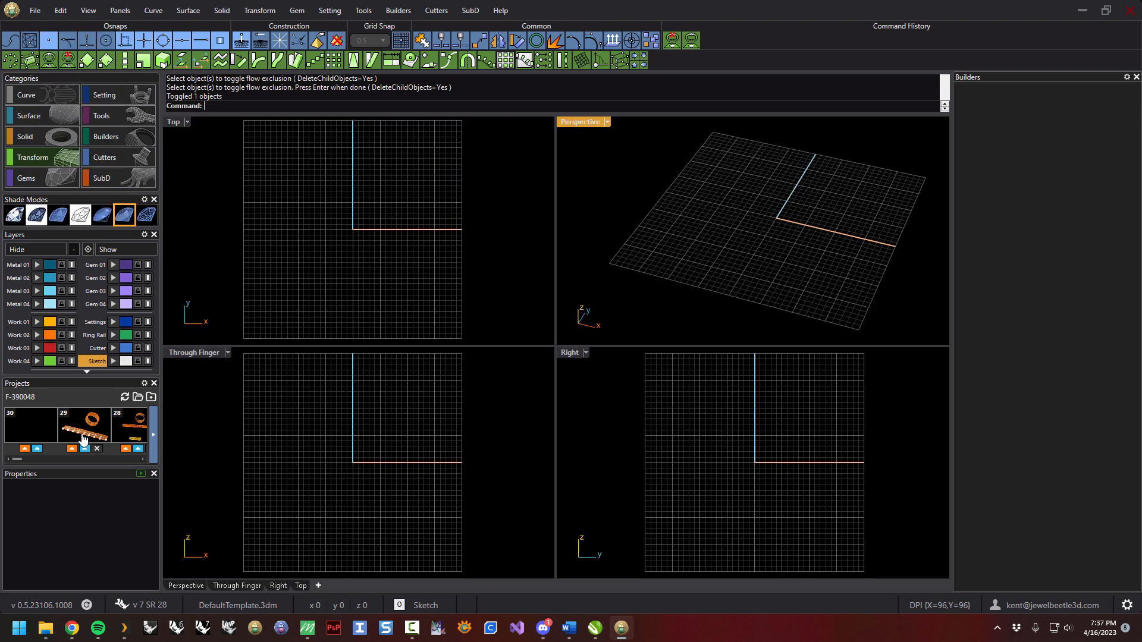
pyautogui.scroll(-6, 717, 274)
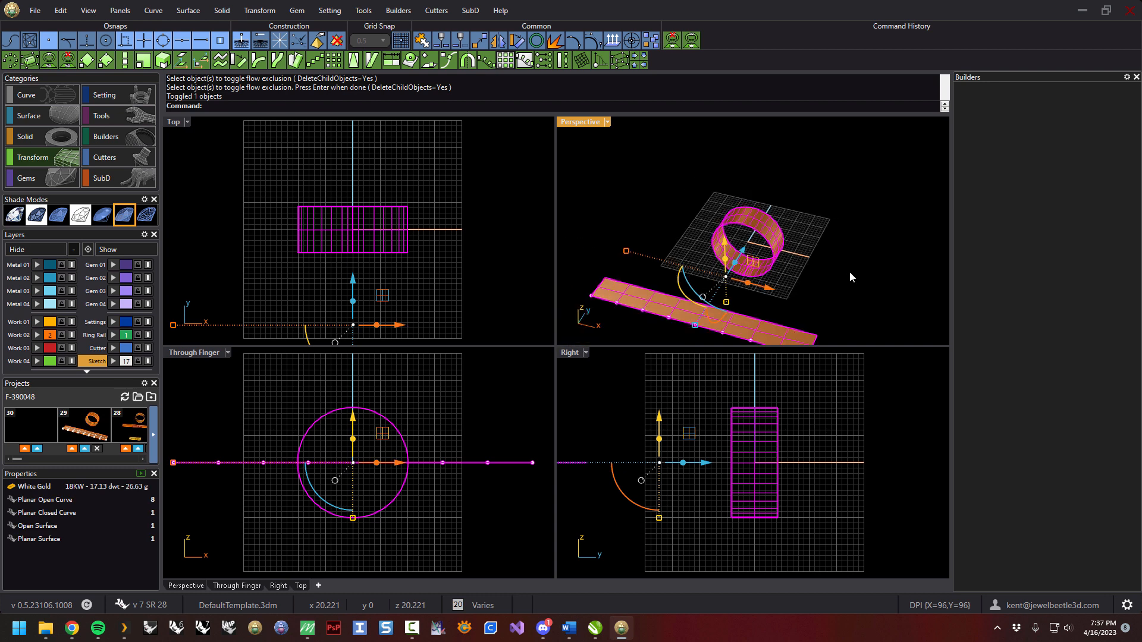
pyautogui.keyDown('shift'); pyautogui.moveTo(830, 277); pyautogui.dragTo(837, 247, button='right'); pyautogui.keyUp('shift')
pyautogui.click(808, 253)
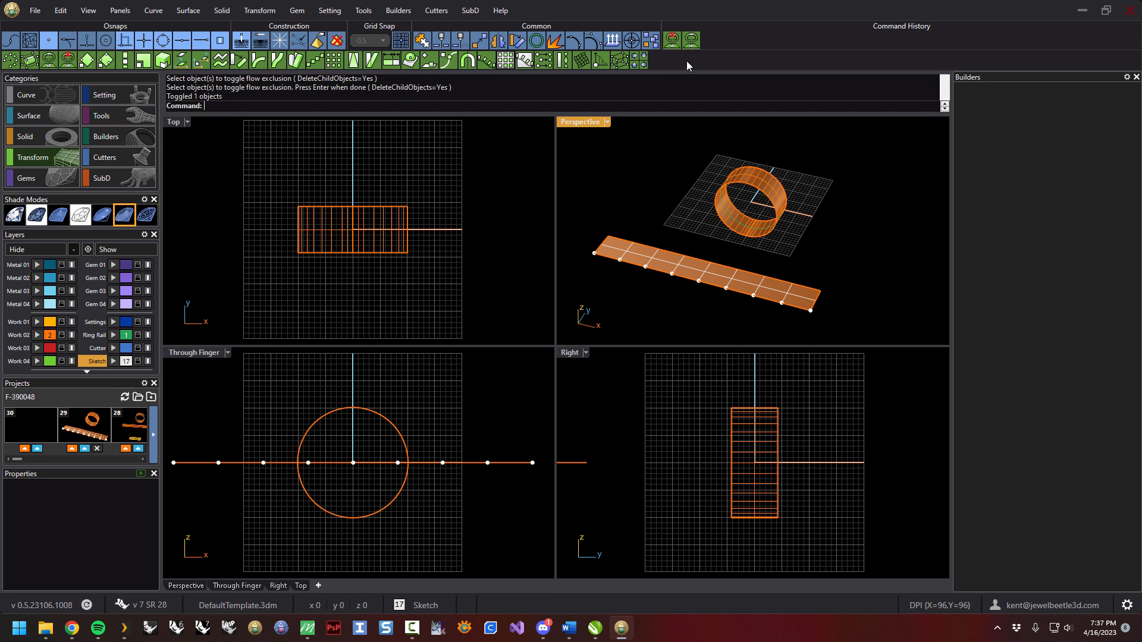
# Create an AutoFlow from the imported flat strip onto the ring band surface.
pyautogui.click(691, 40)
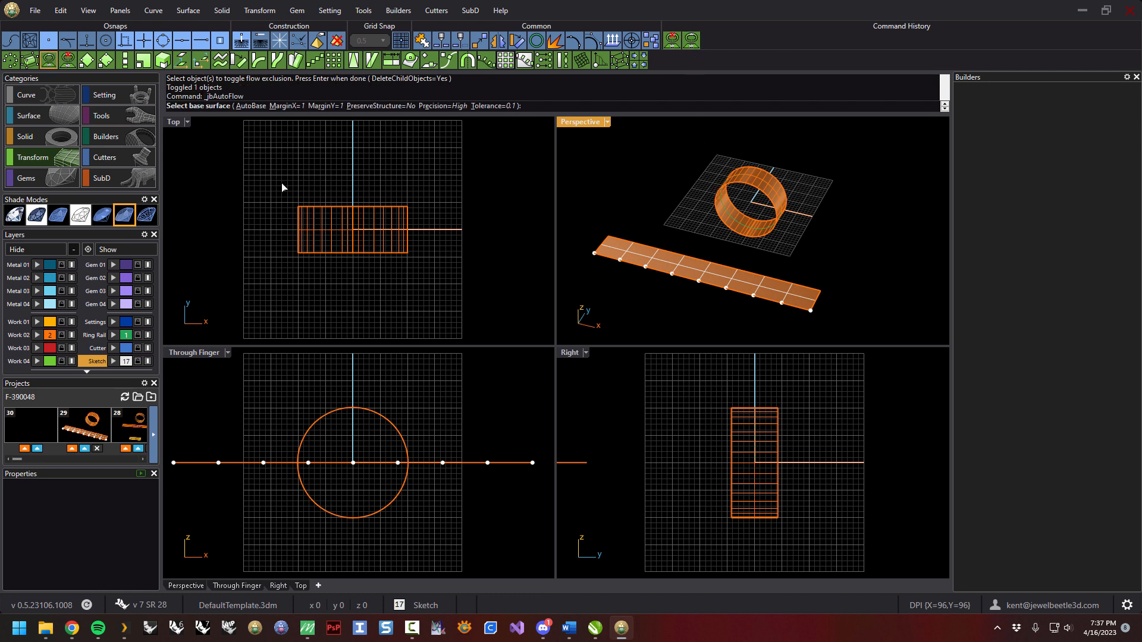
pyautogui.click(616, 250)
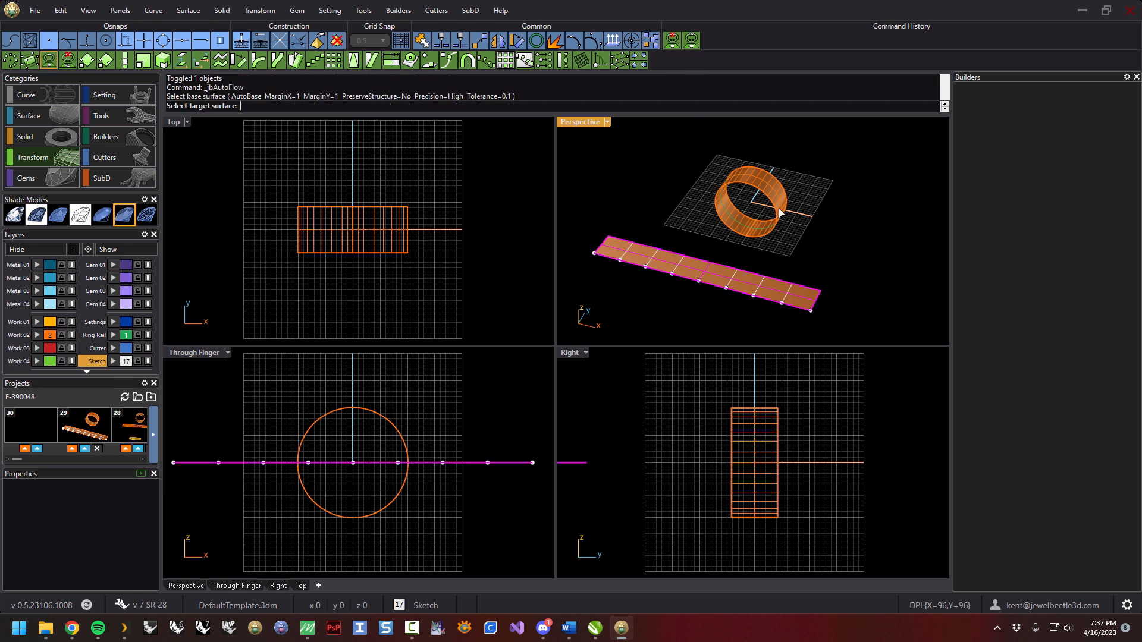
pyautogui.click(753, 188)
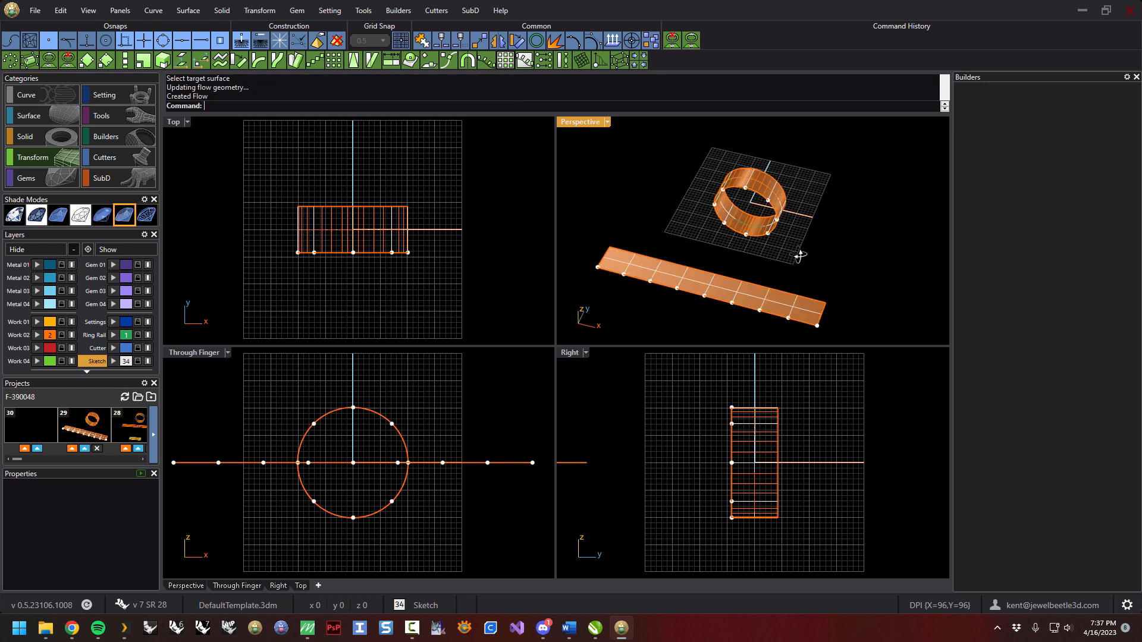
# Exclude all cross curves, edge points and the lengthwise curve on the strip from the flow, with DeleteChildObjects set to No.
pyautogui.click(672, 41)
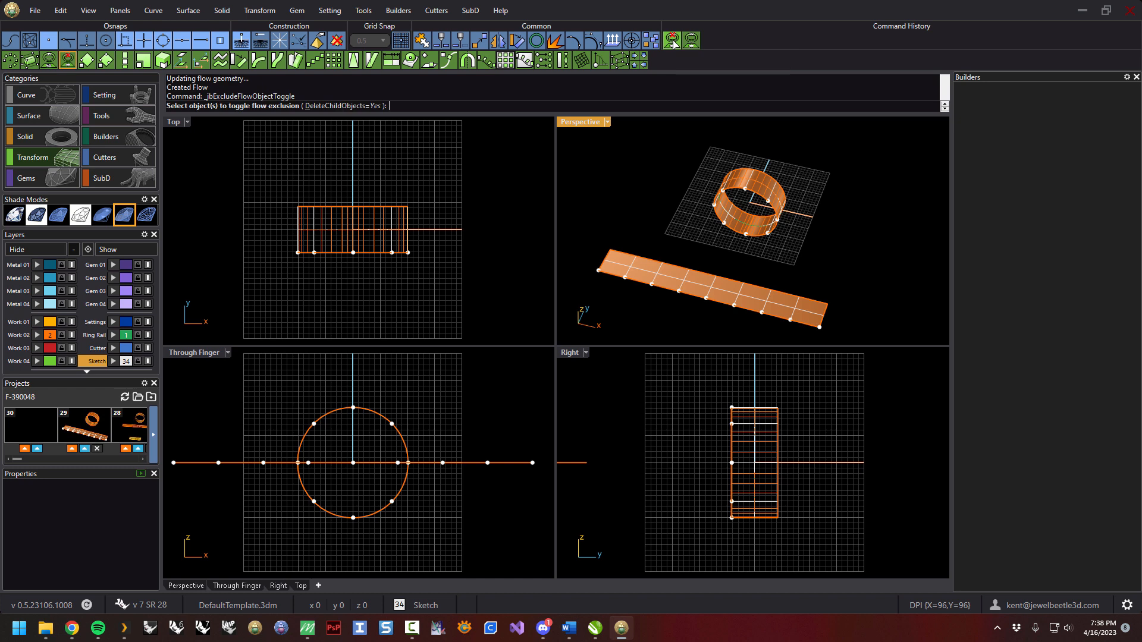
pyautogui.click(362, 106)
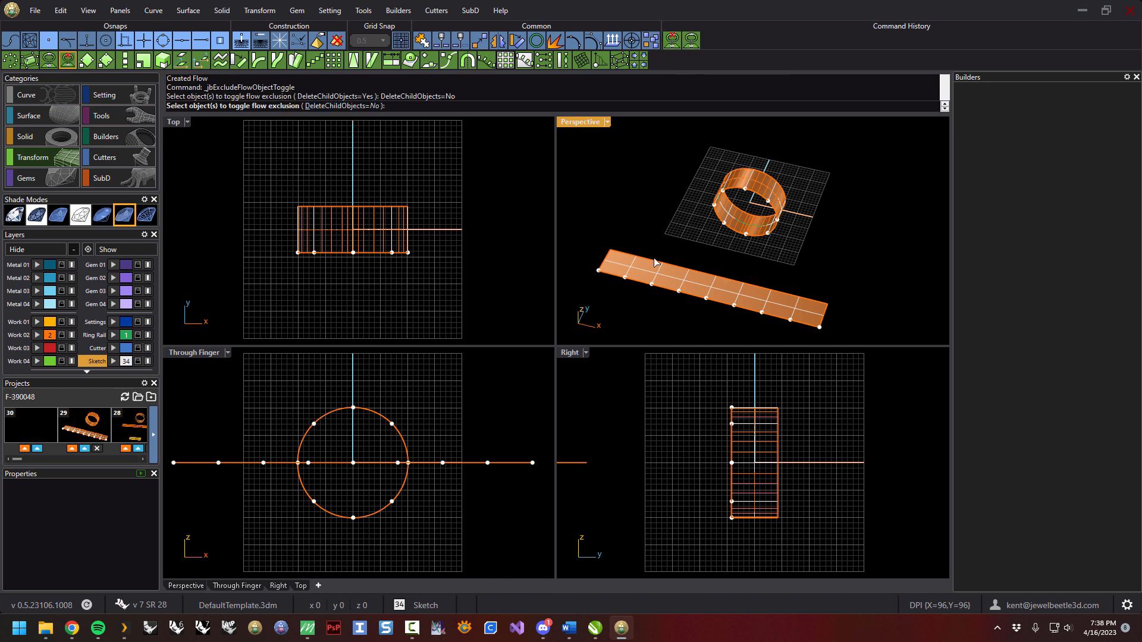
pyautogui.moveTo(655, 248); pyautogui.dragTo(610, 214, button='right')
pyautogui.moveTo(610, 214); pyautogui.dragTo(738, 299)
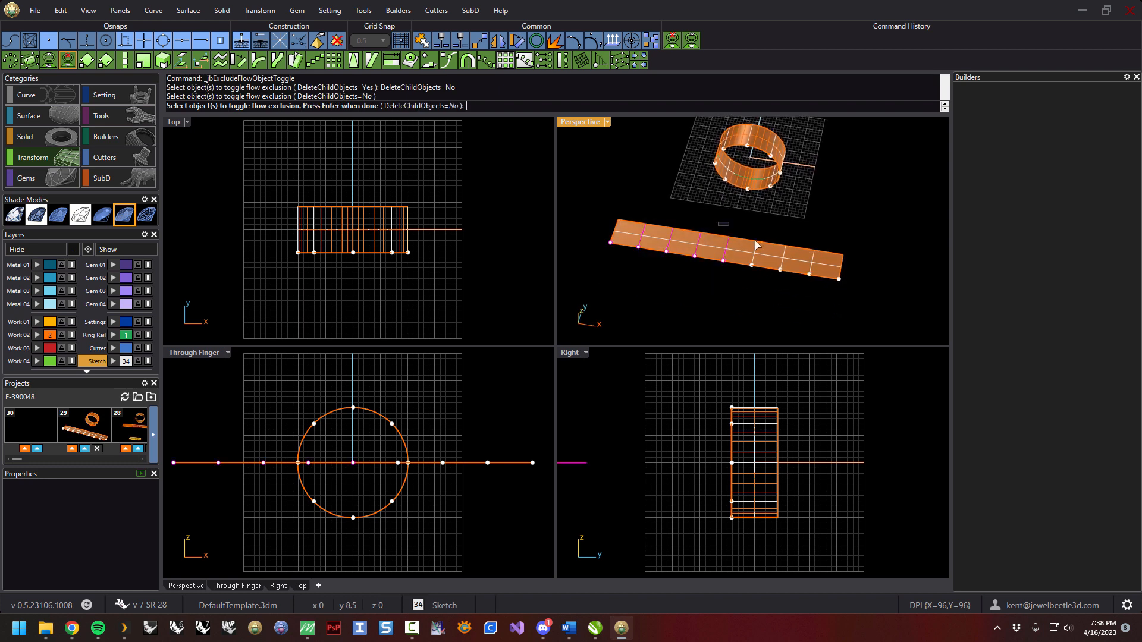
pyautogui.moveTo(718, 223); pyautogui.dragTo(860, 291)
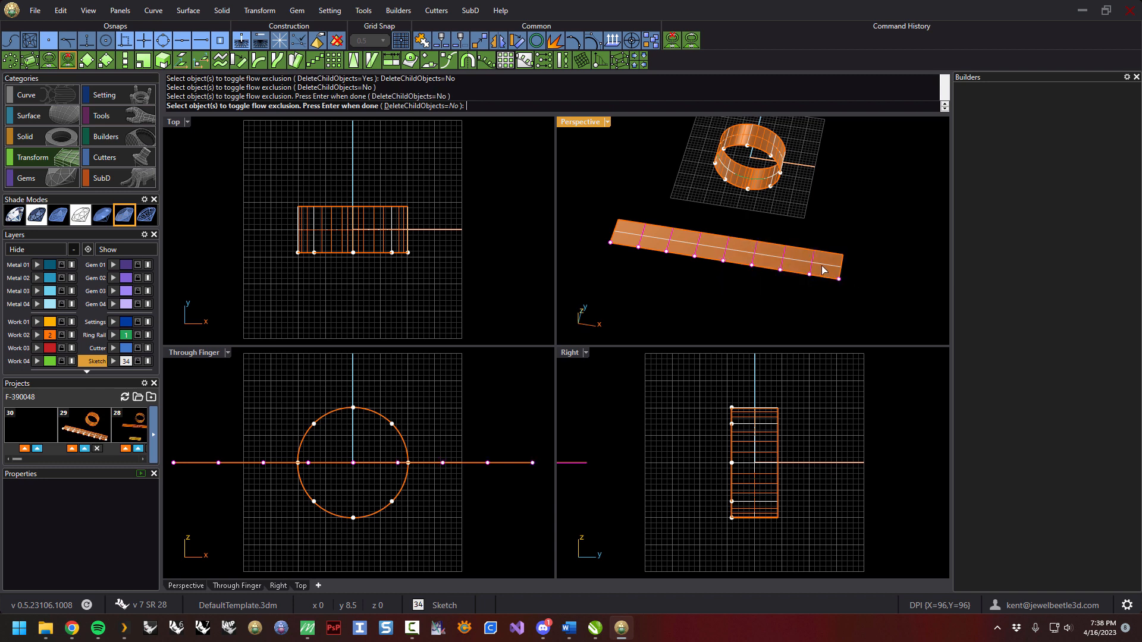
pyautogui.click(826, 271)
pyautogui.click(854, 298)
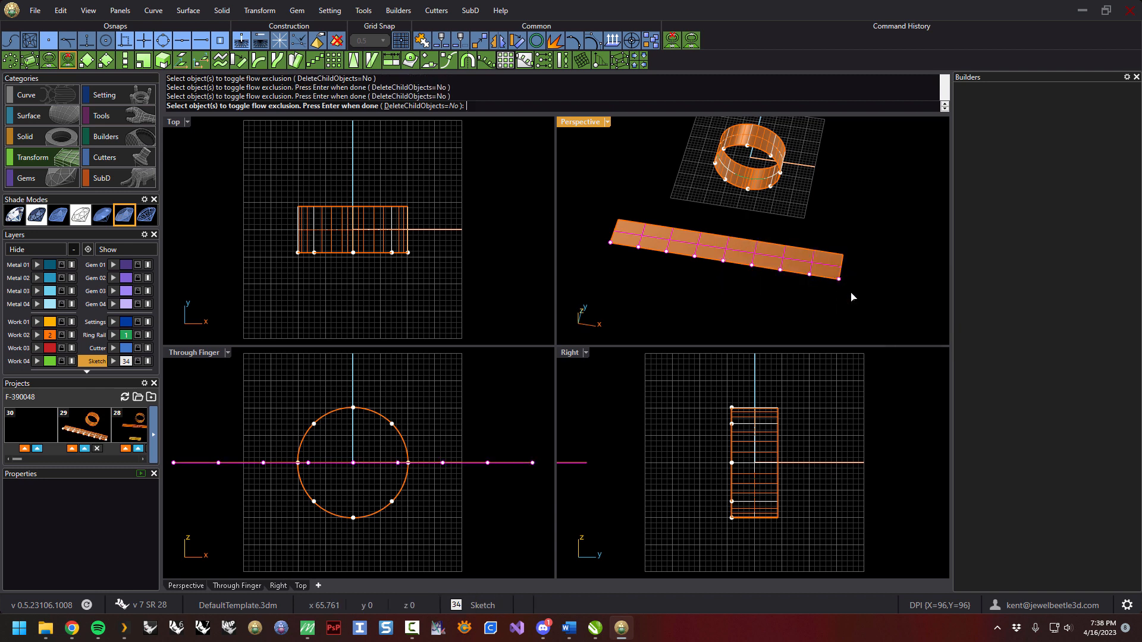
pyautogui.press('Return')
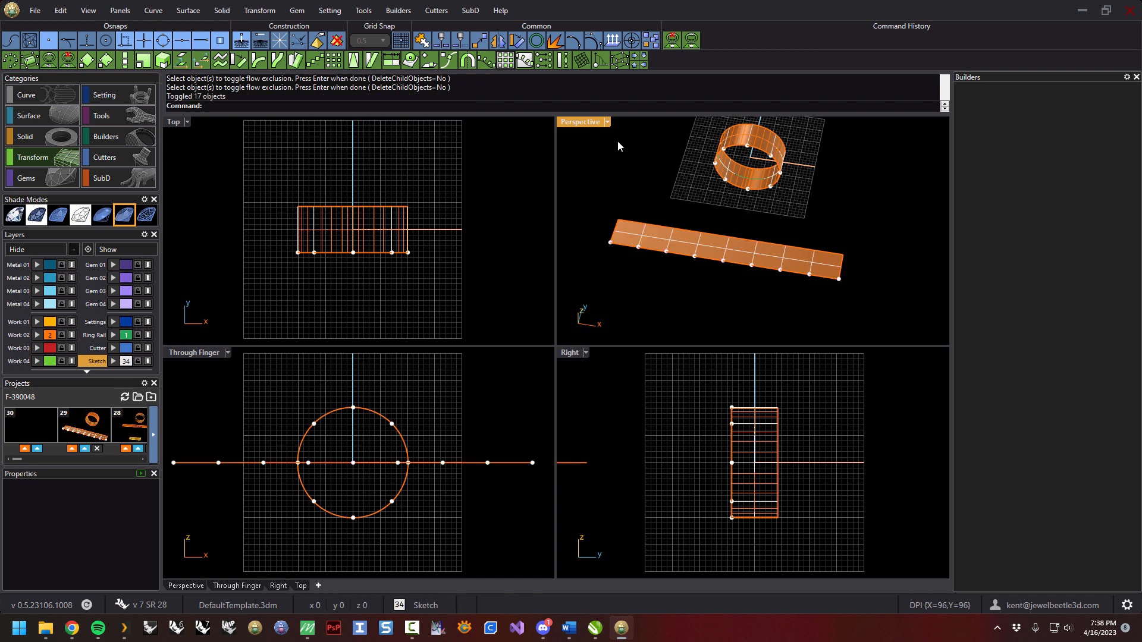
# In an enlarged Perspective view, move the strip's middle cross curve a short distance along the strip's length.
pyautogui.doubleClick(584, 123)
pyautogui.keyDown('shift'); pyautogui.moveTo(569, 207); pyautogui.dragTo(597, 275, button='right'); pyautogui.keyUp('shift')
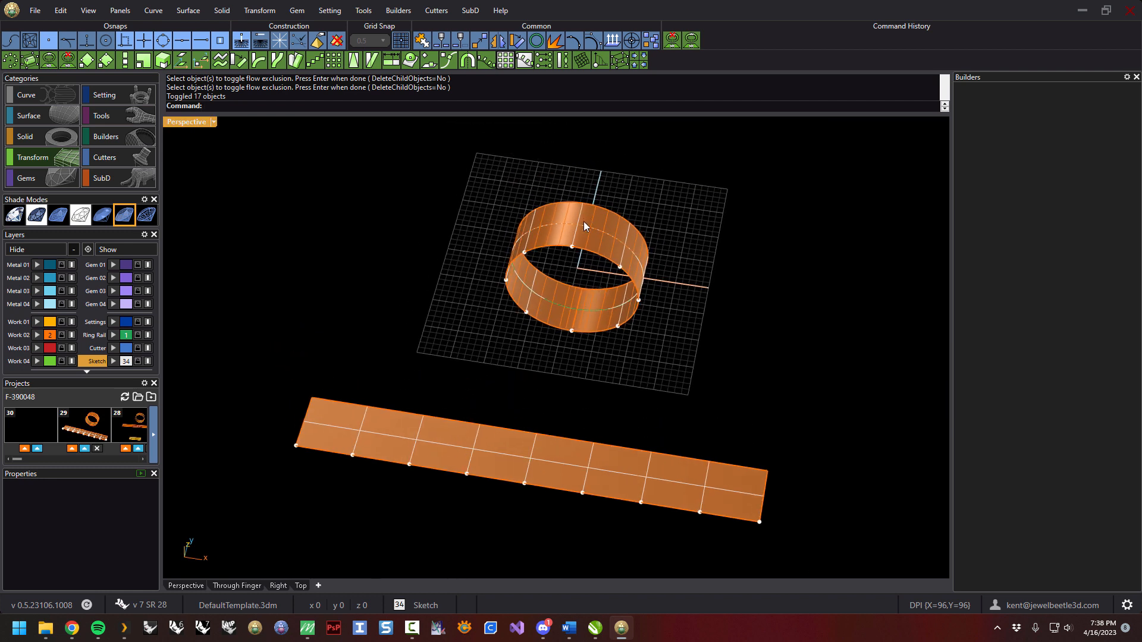
pyautogui.click(533, 446)
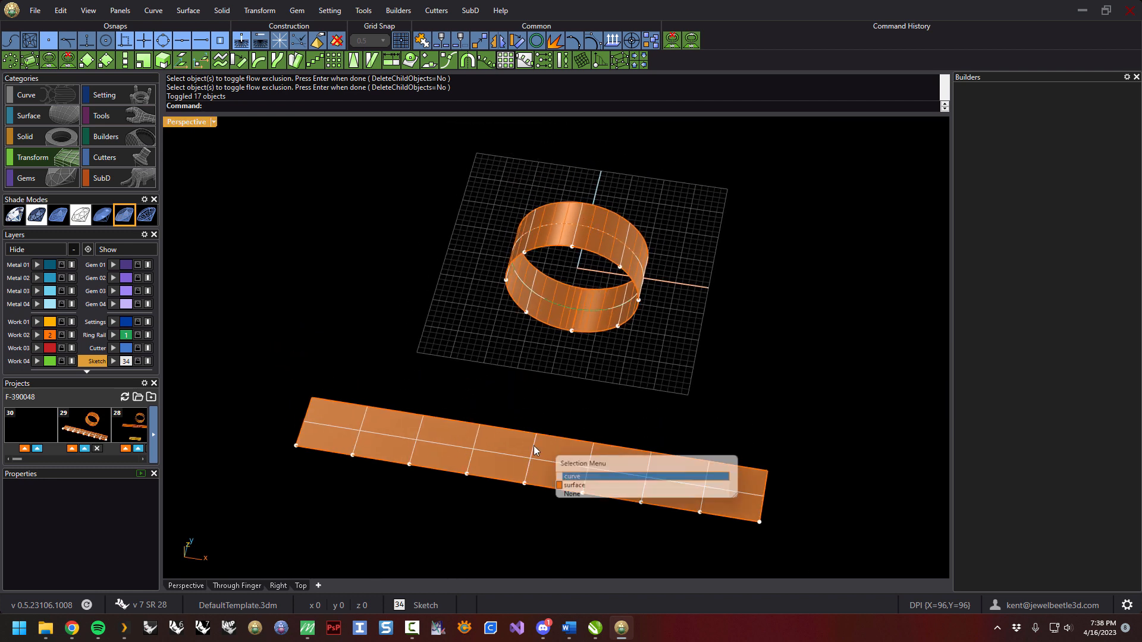
pyautogui.click(578, 475)
pyautogui.moveTo(576, 465)
pyautogui.mouseDown()
pyautogui.moveTo(611, 466)
pyautogui.moveTo(558, 463)
pyautogui.moveTo(590, 475)
pyautogui.mouseUp()
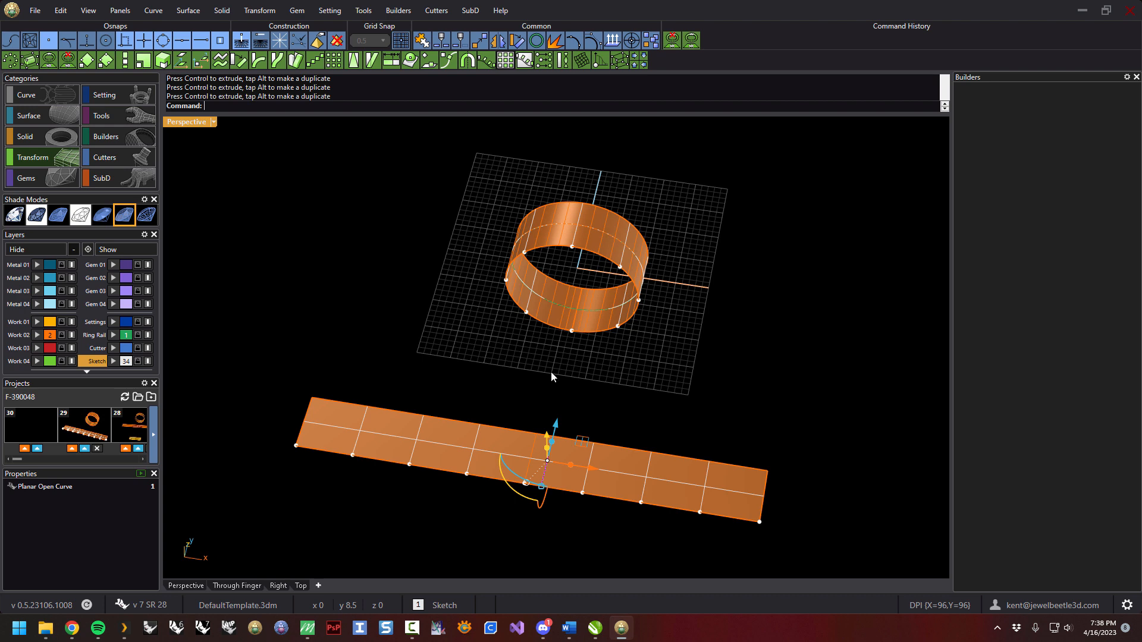
# Move the cross curve just before the middle one along the strip in the same direction and deselect it.
pyautogui.click(497, 443)
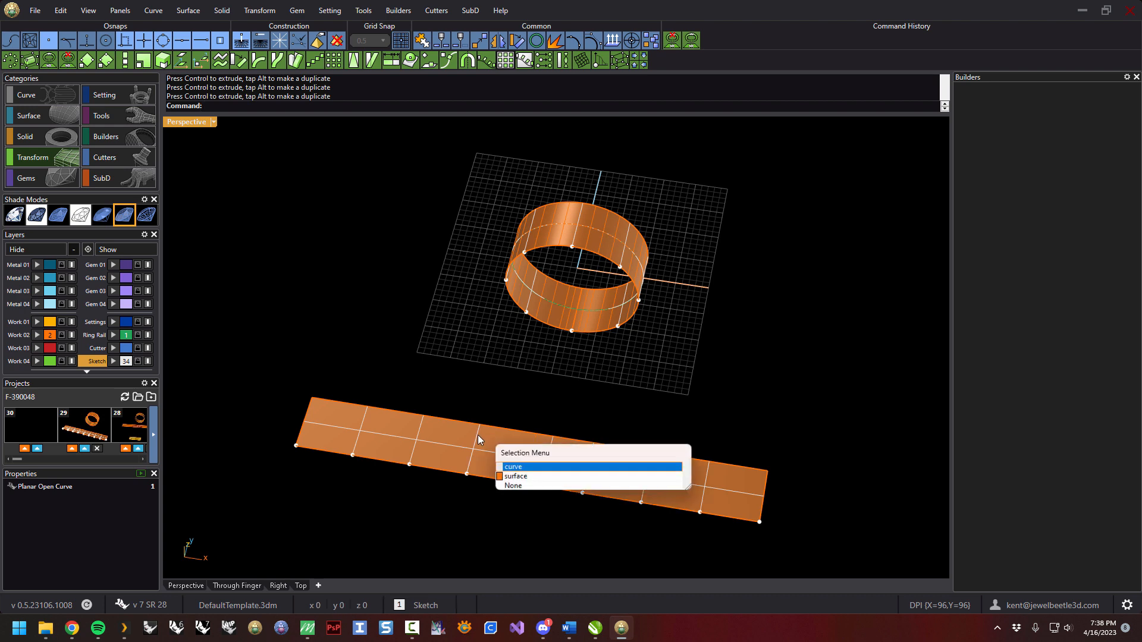
pyautogui.click(515, 469)
pyautogui.moveTo(522, 459); pyautogui.dragTo(567, 449)
pyautogui.click(451, 361)
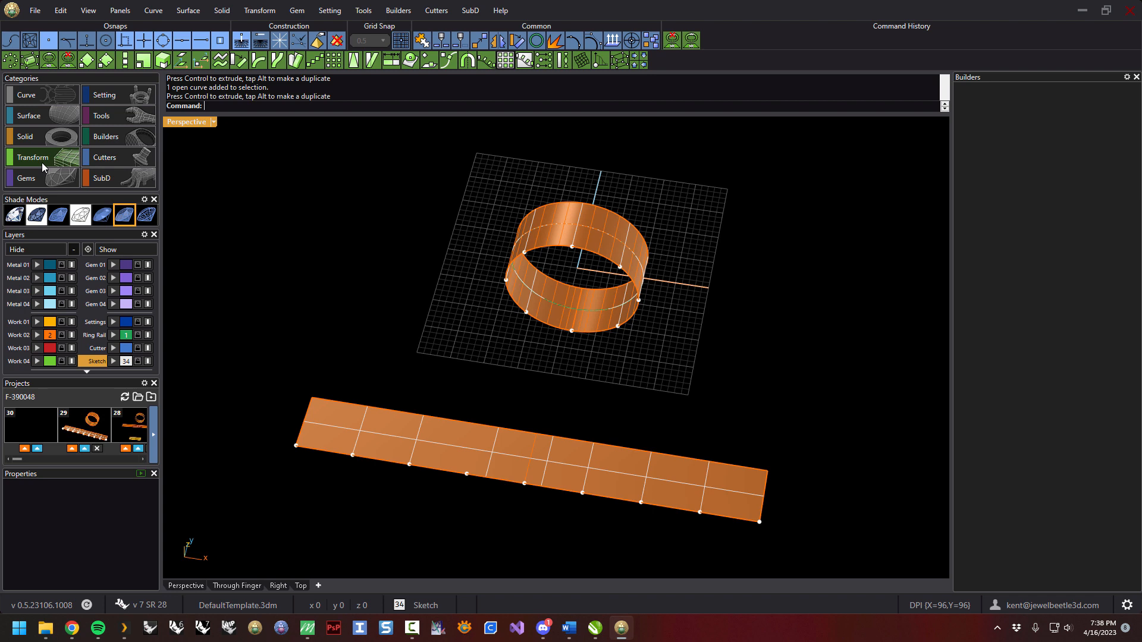
# Create a low solid box across the strip's full width, filling the segment between its first and second cross curves.
pyautogui.click(43, 142)
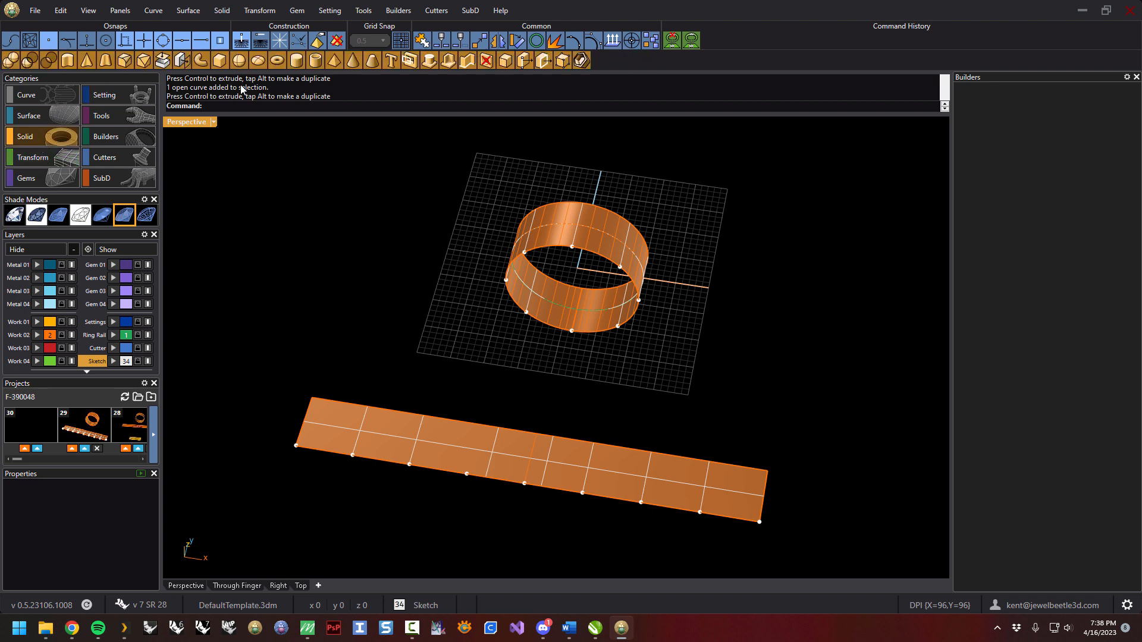
pyautogui.click(219, 60)
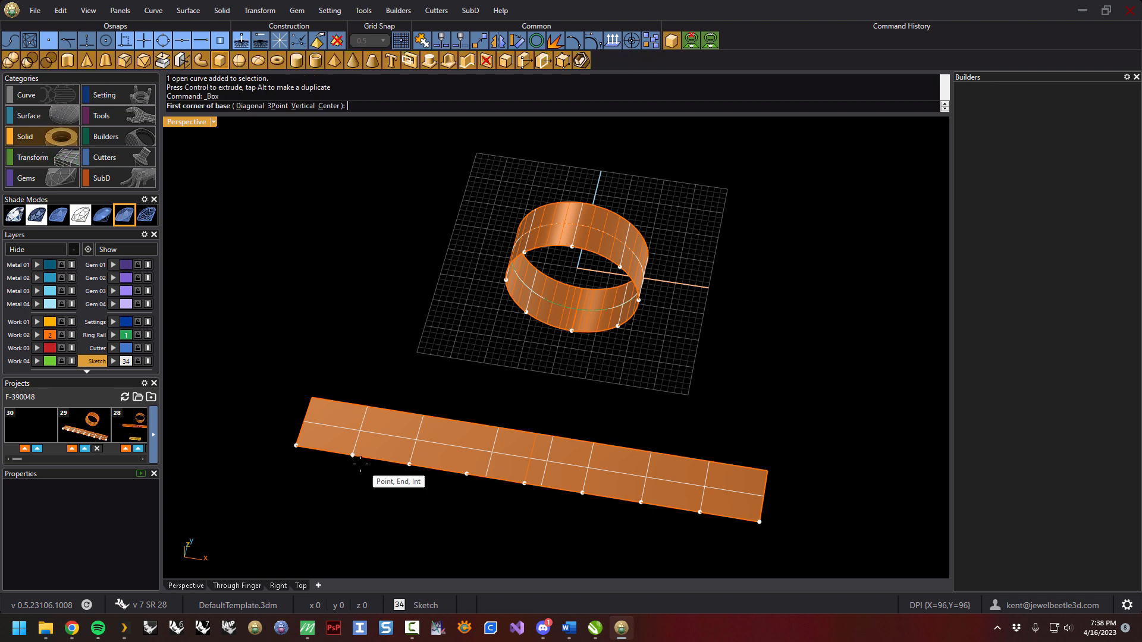
pyautogui.click(380, 460)
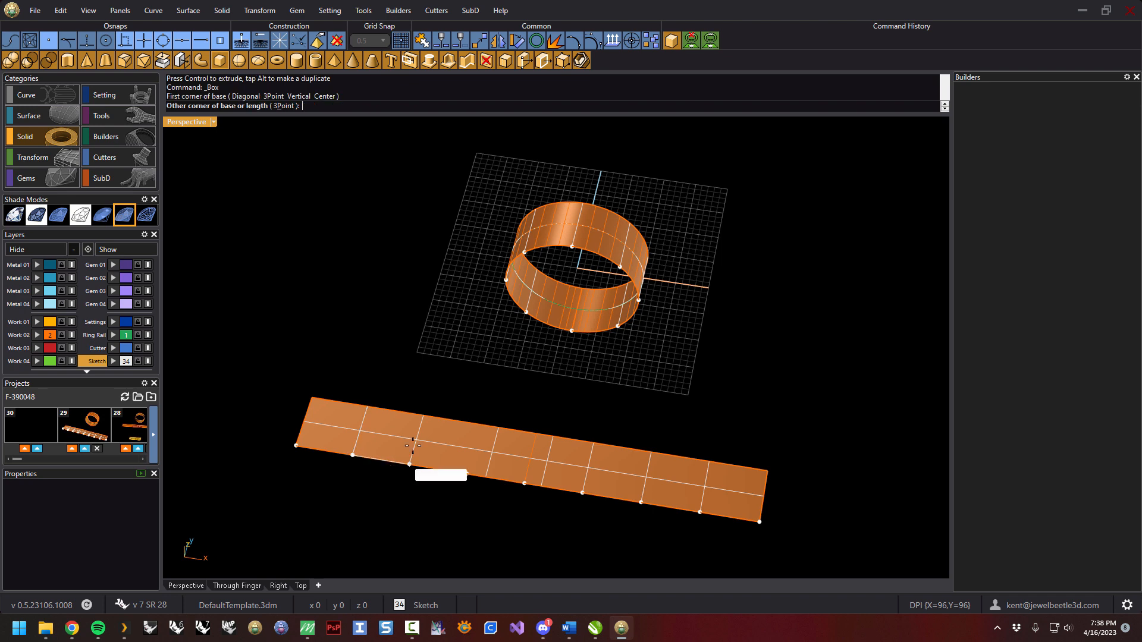
pyautogui.click(424, 415)
pyautogui.click(420, 408)
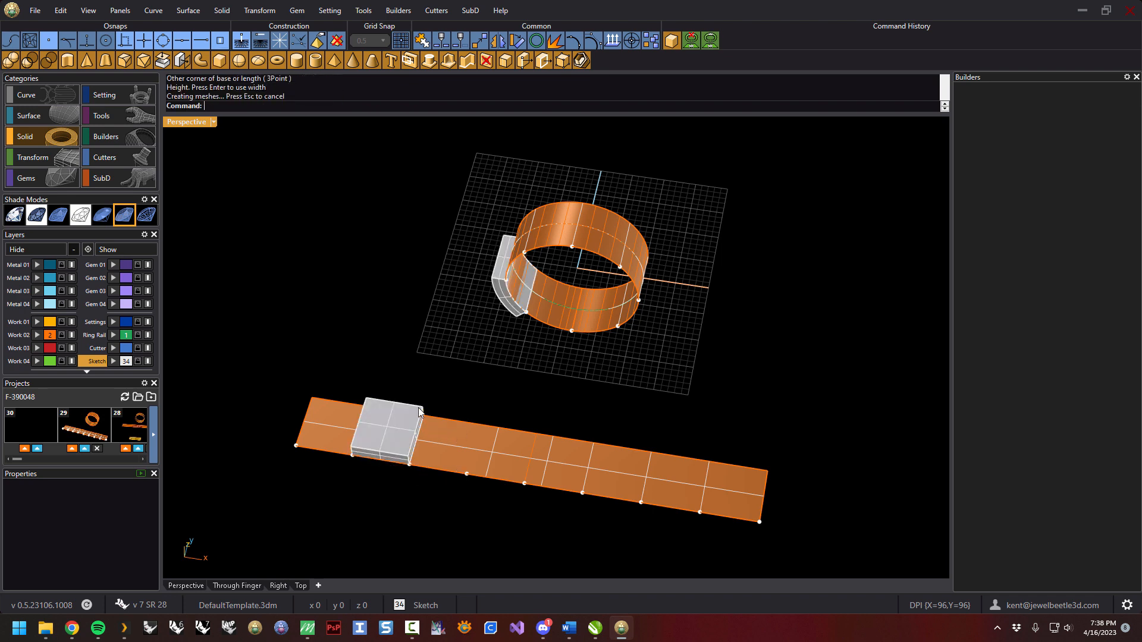
# Move the box along the strip's length to the middle of the strip and deselect it.
pyautogui.moveTo(490, 382)
pyautogui.mouseDown(button='right')
pyautogui.moveTo(493, 297)
pyautogui.moveTo(483, 361)
pyautogui.mouseUp(button='right')
pyautogui.click(429, 405)
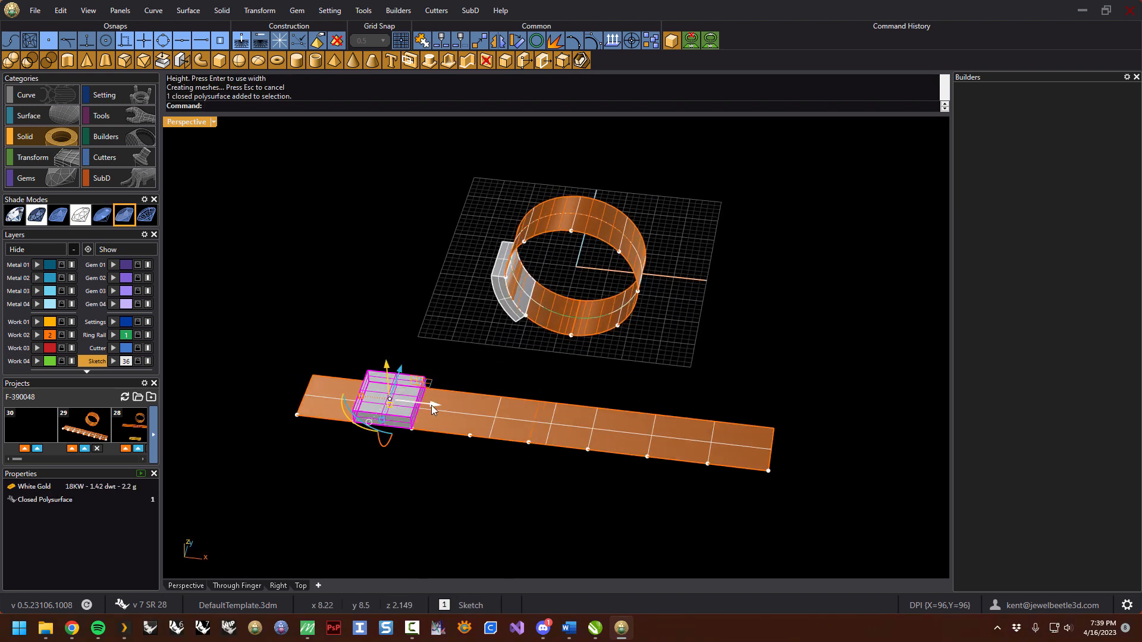
pyautogui.moveTo(471, 408); pyautogui.dragTo(566, 418)
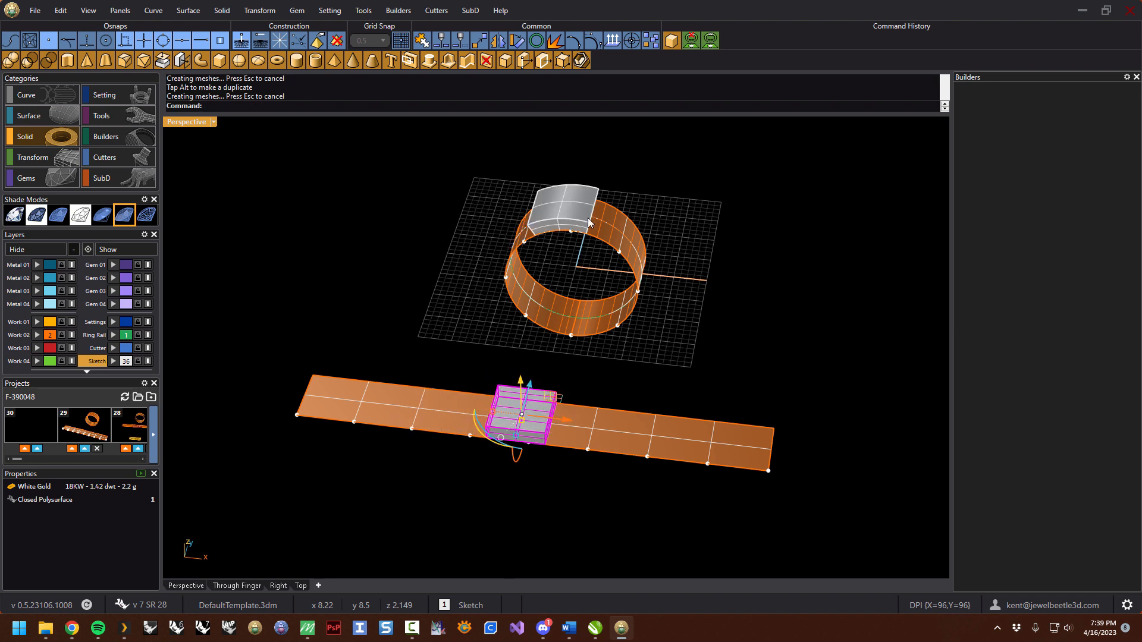
pyautogui.press('Escape')
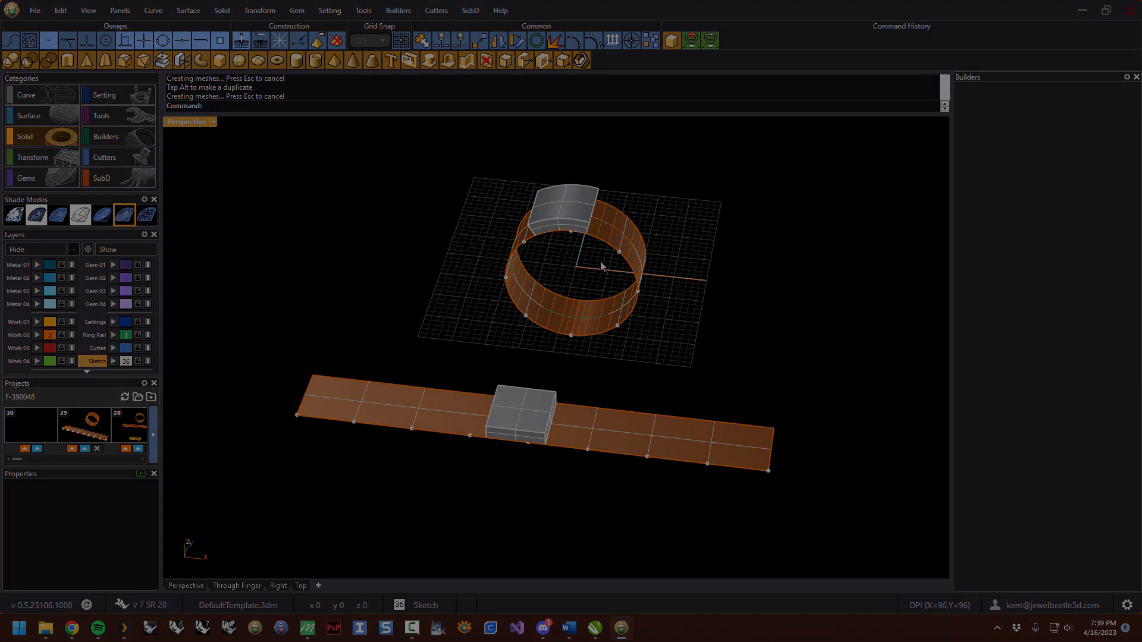